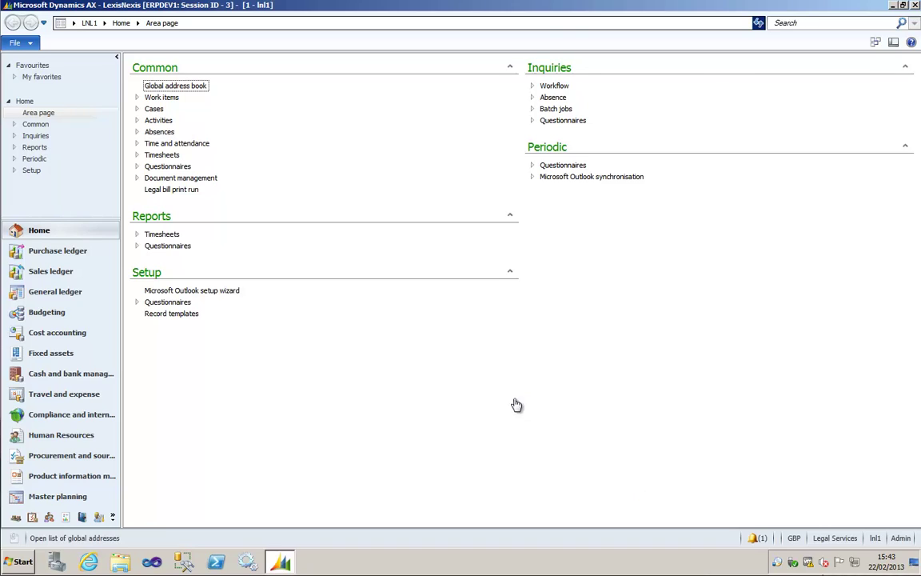
# Step: Open the Legal bill print run from the Home area page and bring the May 2012 invoices into view
pyautogui.click(193, 192)
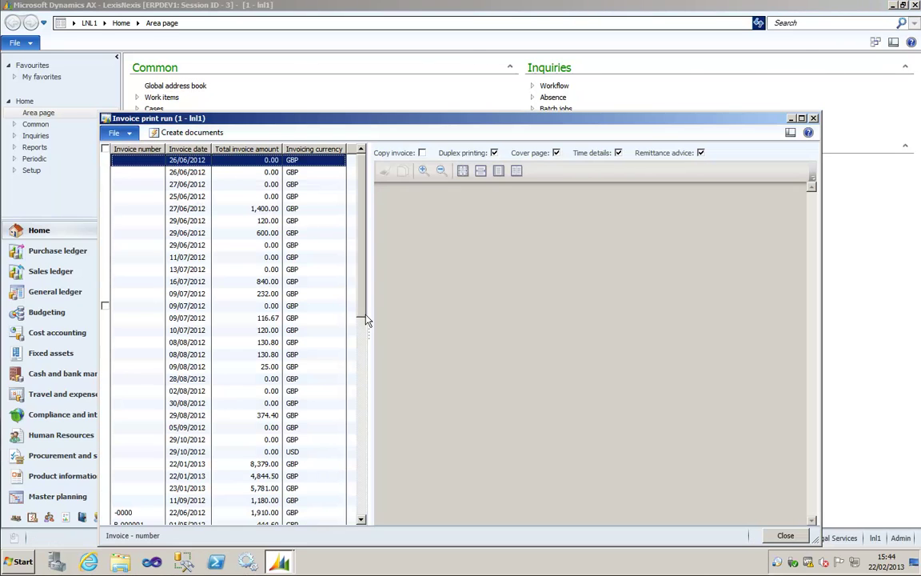
pyautogui.moveTo(369, 329)
pyautogui.mouseDown()
pyautogui.moveTo(386, 328)
pyautogui.moveTo(358, 335)
pyautogui.mouseUp()
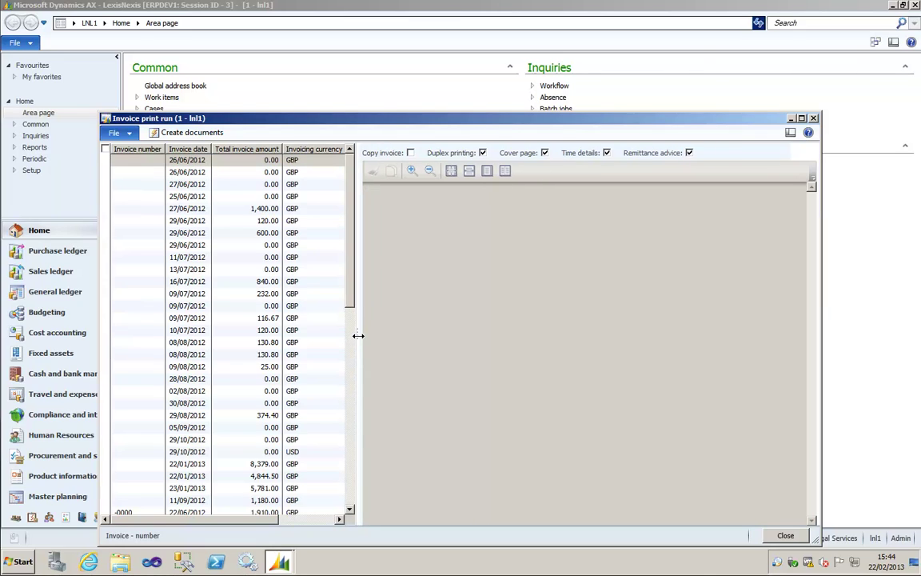
pyautogui.click(350, 398)
pyautogui.click(350, 466)
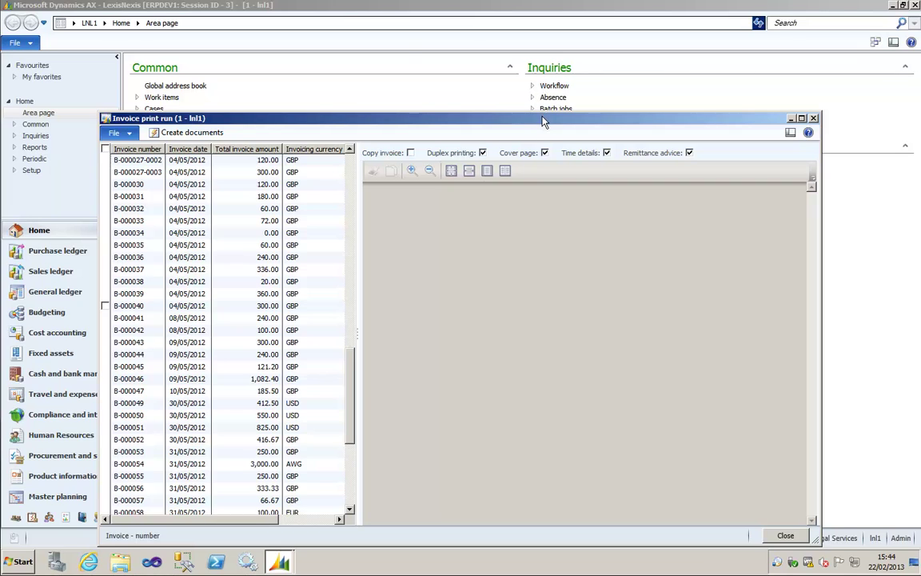
pyautogui.moveTo(543, 121); pyautogui.dragTo(548, 81)
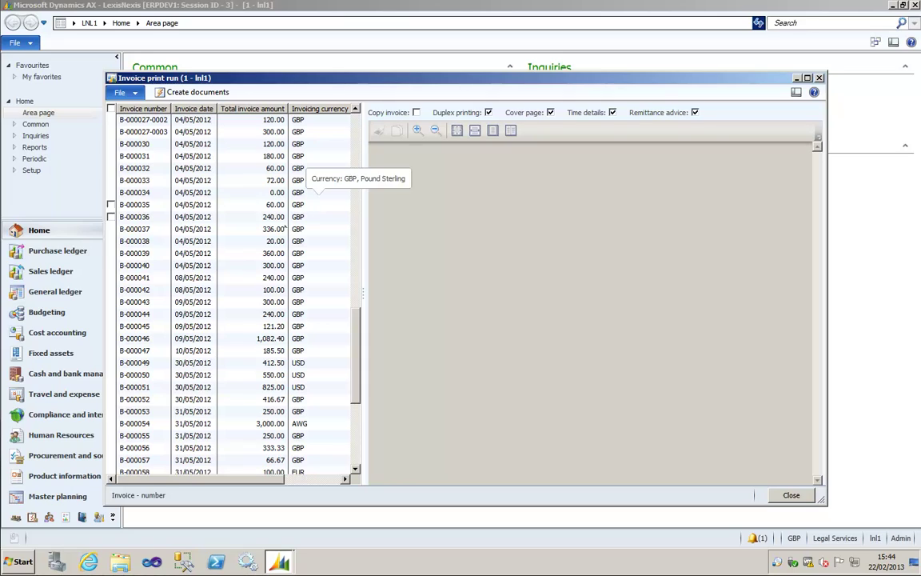
# Step: Select invoice B-000040 in the print run list and create its documents
pyautogui.click(203, 255)
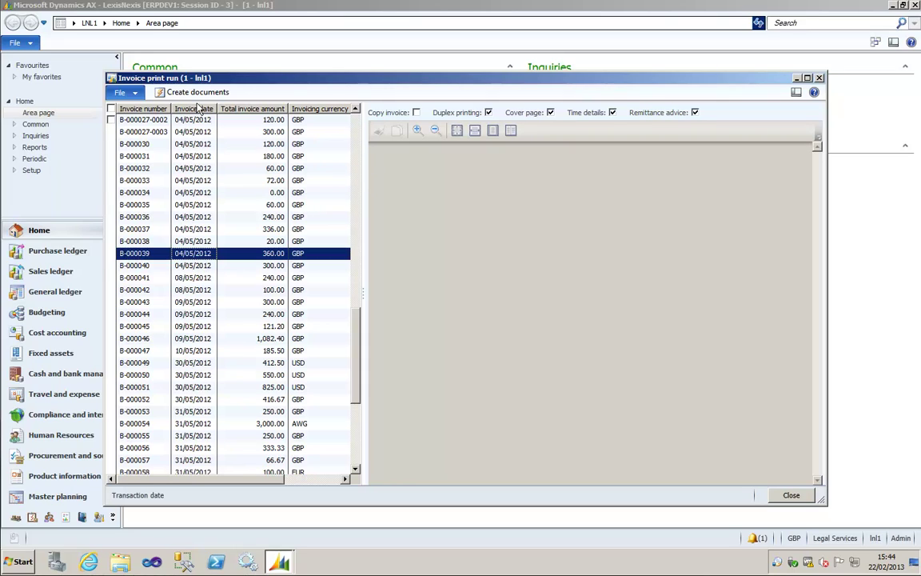
pyautogui.click(182, 351)
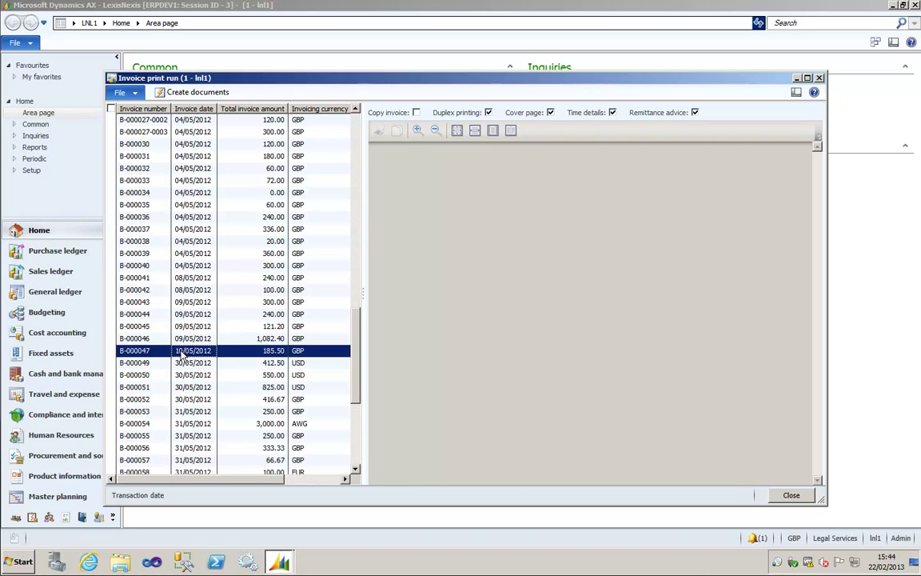
pyautogui.click(192, 266)
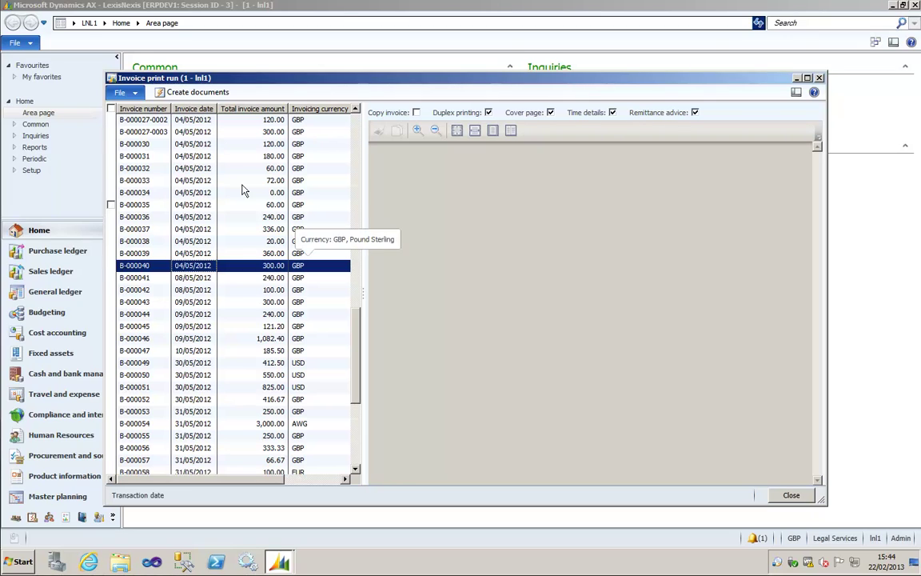
pyautogui.click(215, 97)
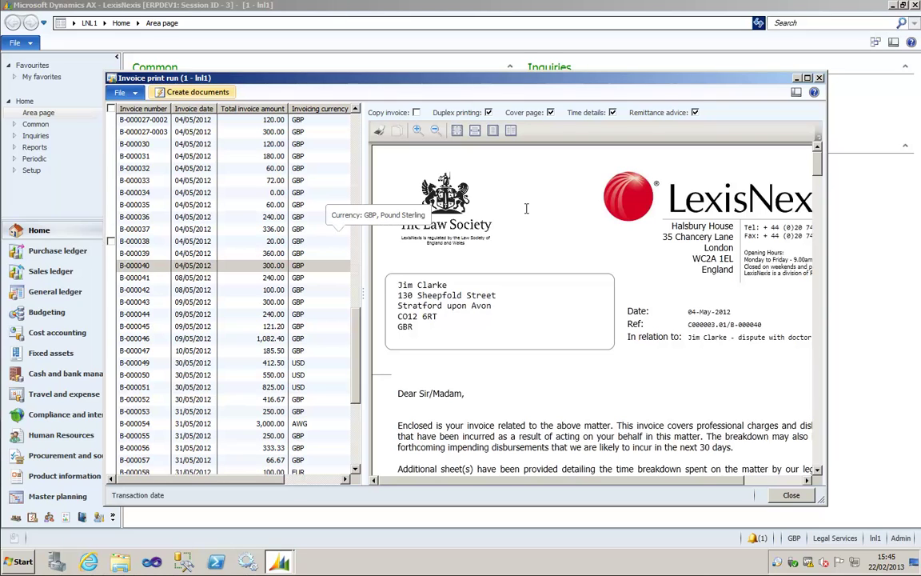
# Step: Maximize the print run window and review the generated cover letter, invoice and remittance advice pages
pyautogui.doubleClick(703, 78)
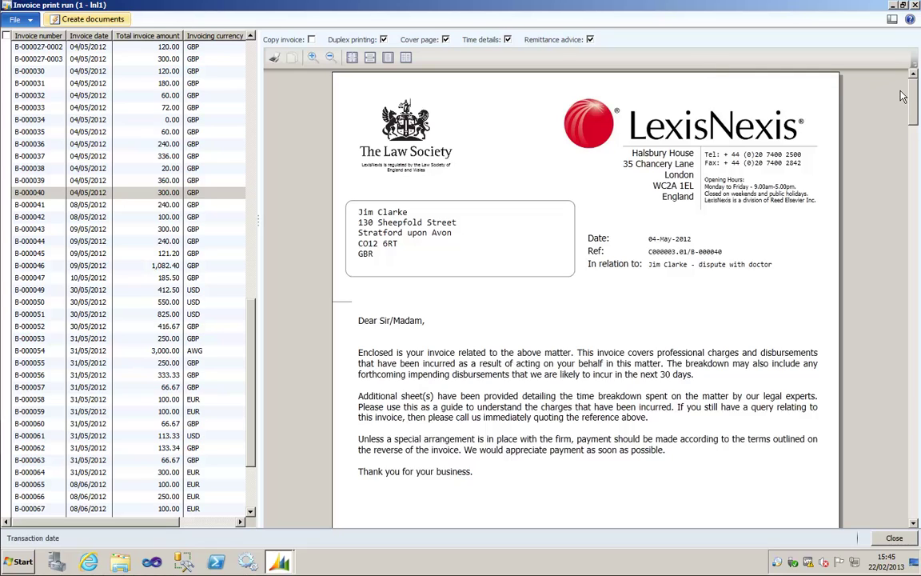
pyautogui.moveTo(916, 99); pyautogui.dragTo(916, 104)
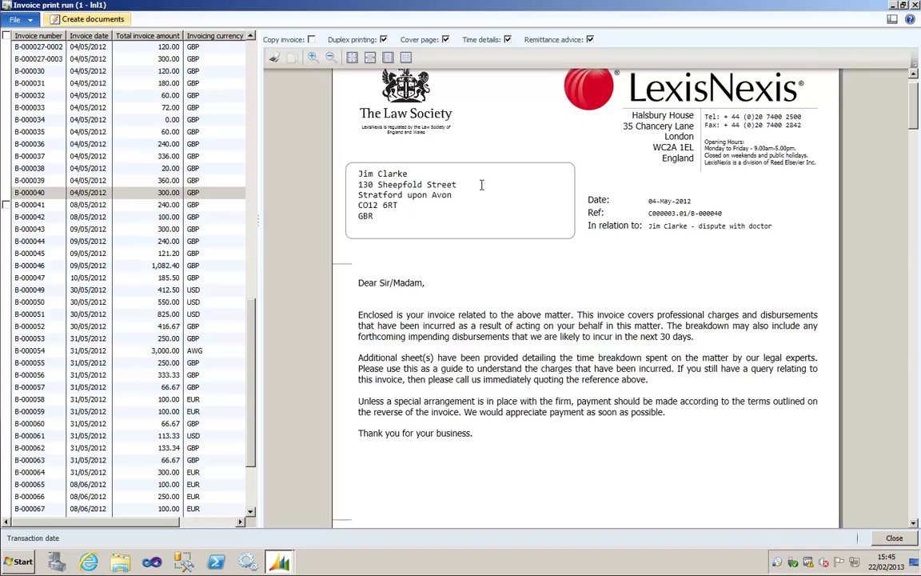
pyautogui.moveTo(918, 117); pyautogui.dragTo(917, 262)
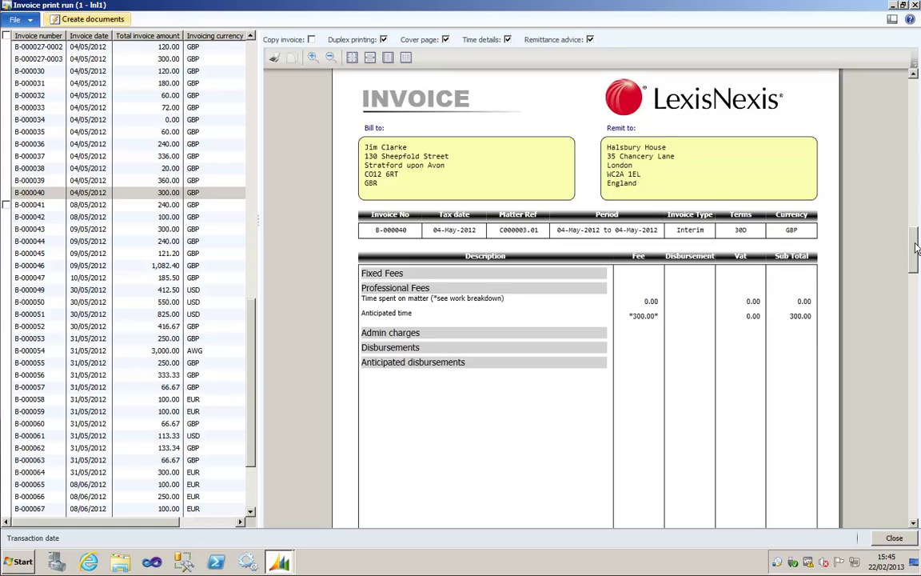
pyautogui.moveTo(917, 248); pyautogui.dragTo(915, 421)
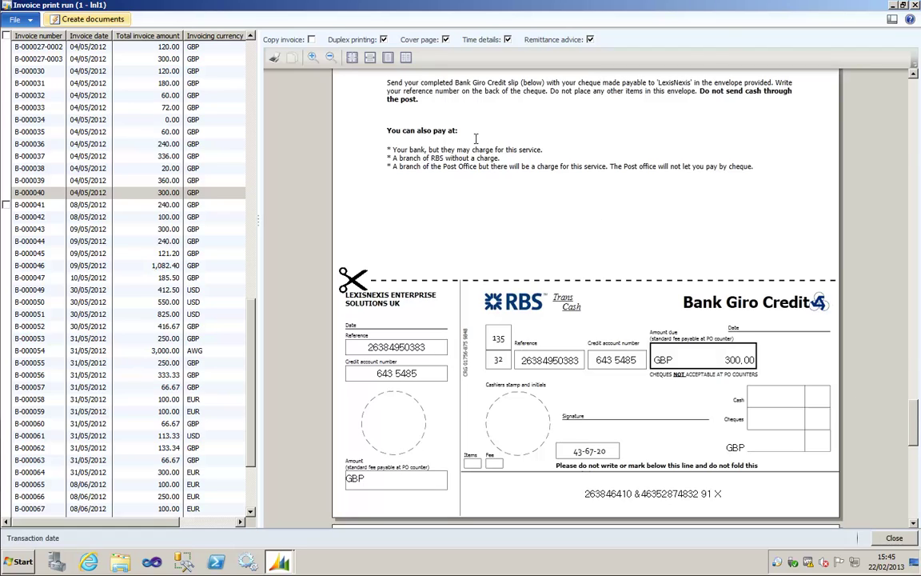
# Step: Show the document preview as two pages side by side, then enlarge the remittance advice to examine its Bank Giro Credit slip
pyautogui.click(406, 59)
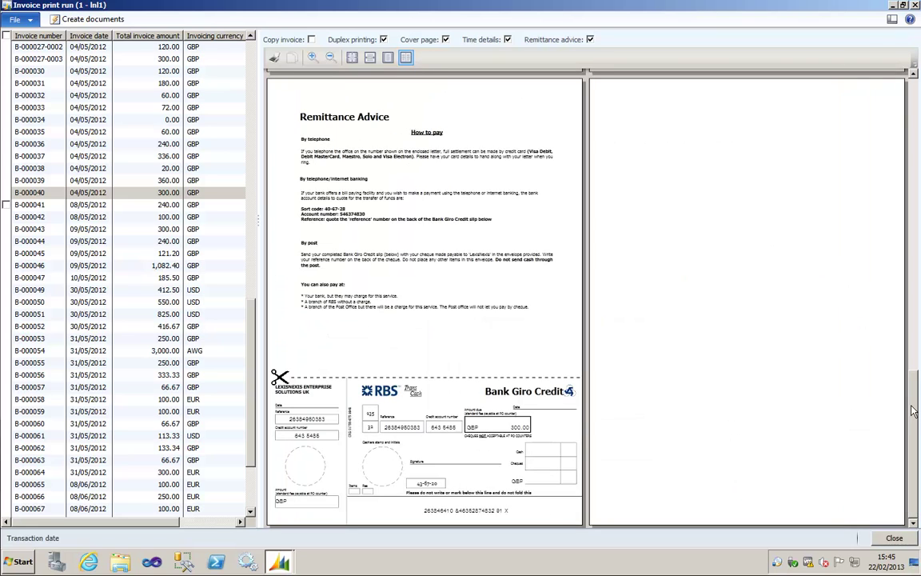
pyautogui.moveTo(912, 408)
pyautogui.mouseDown()
pyautogui.moveTo(906, 242)
pyautogui.moveTo(914, 413)
pyautogui.mouseUp()
pyautogui.click(313, 58)
pyautogui.click(313, 58)
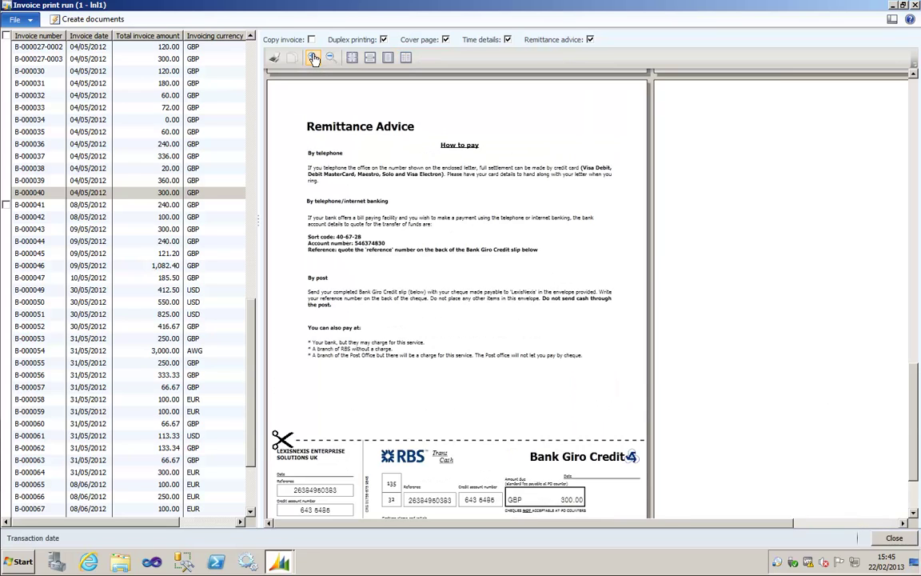
pyautogui.click(313, 59)
pyautogui.click(314, 58)
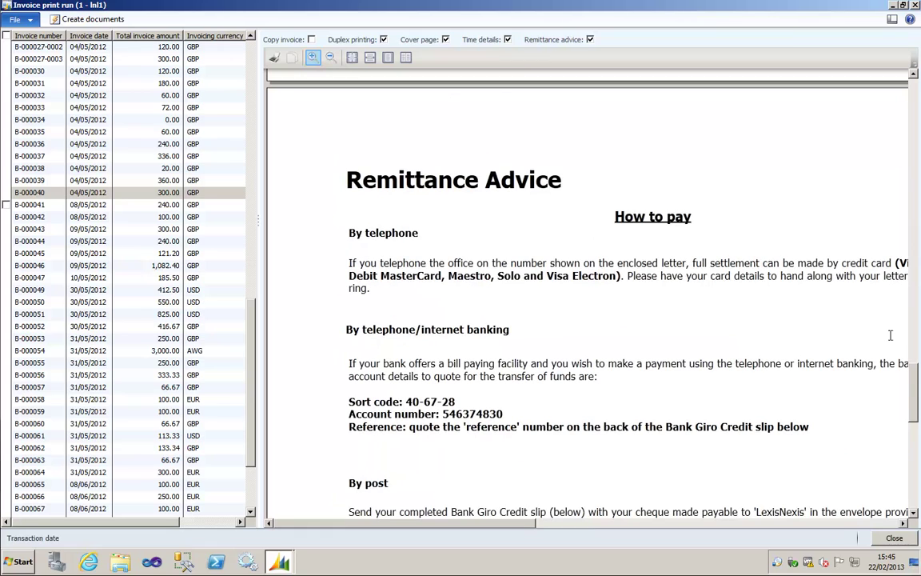
pyautogui.moveTo(915, 380); pyautogui.dragTo(918, 456)
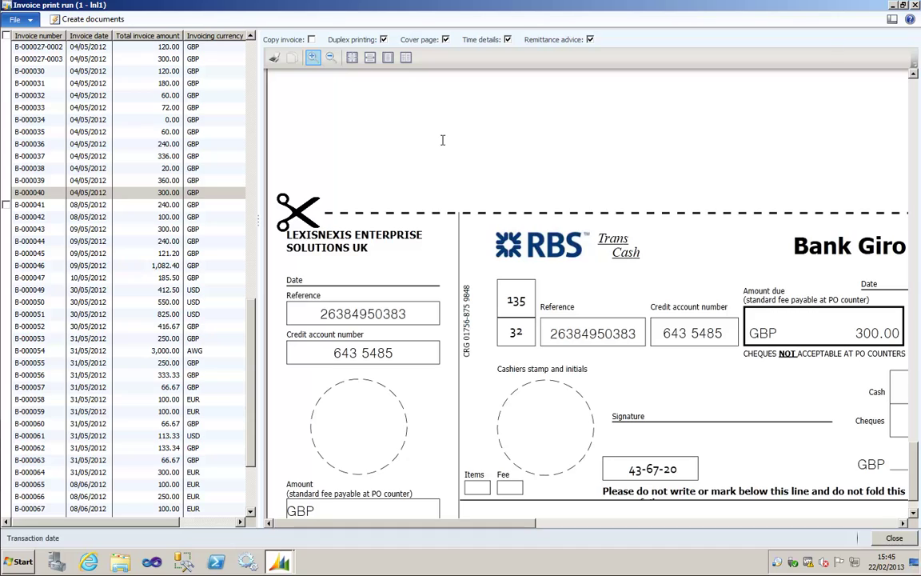
pyautogui.click(313, 58)
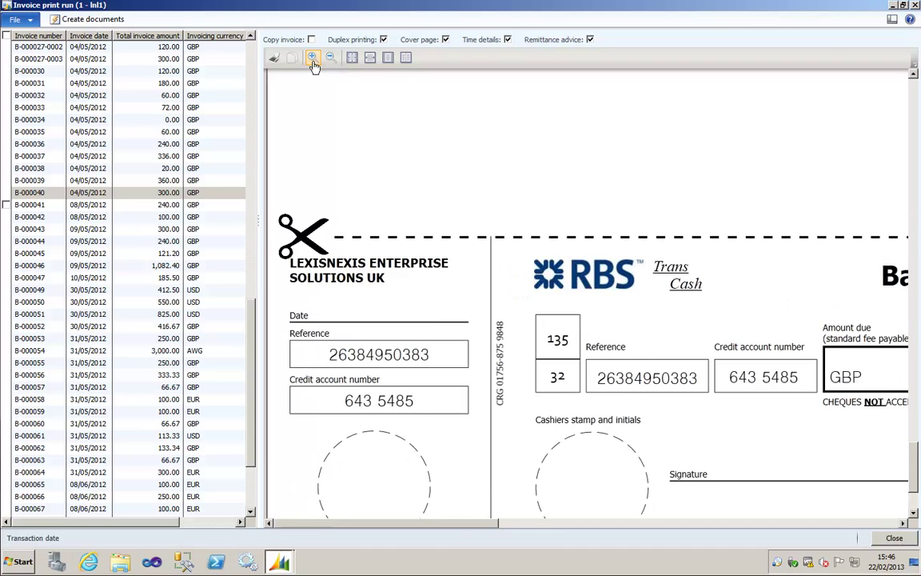
pyautogui.moveTo(434, 527); pyautogui.dragTo(601, 513)
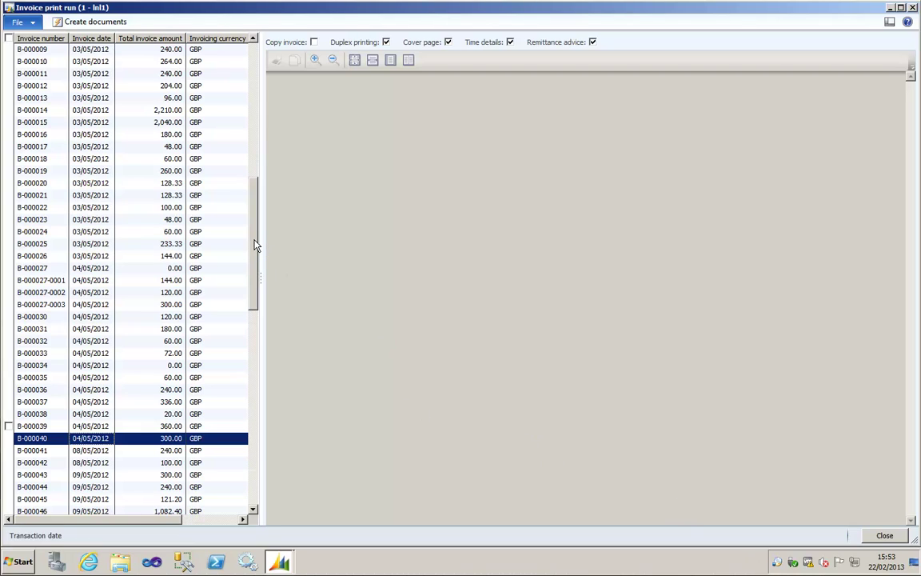
# Step: Create documents for the invoices B-000040 through B-000049 and review them in the two-page view
pyautogui.moveTo(256, 265); pyautogui.dragTo(257, 313)
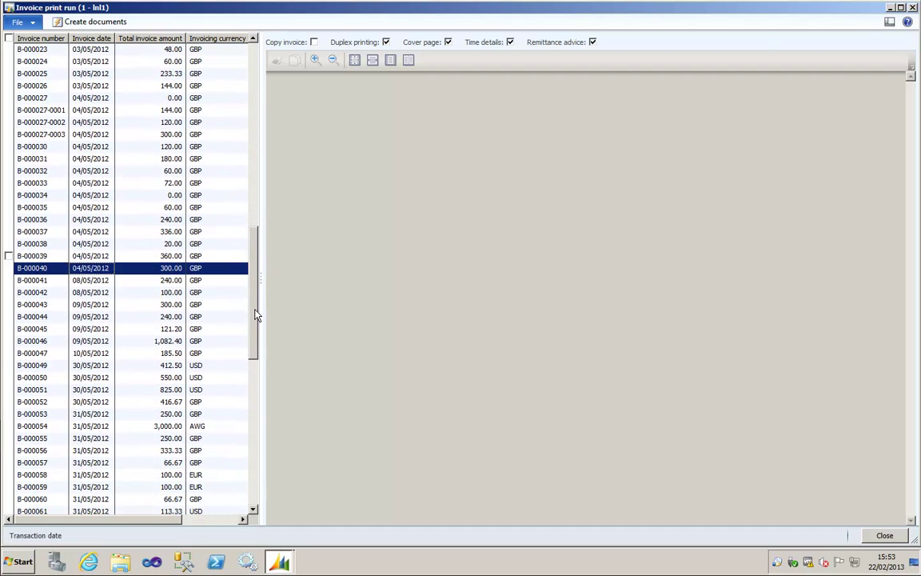
pyautogui.keyDown('shift'); pyautogui.click(32, 367); pyautogui.keyUp('shift')
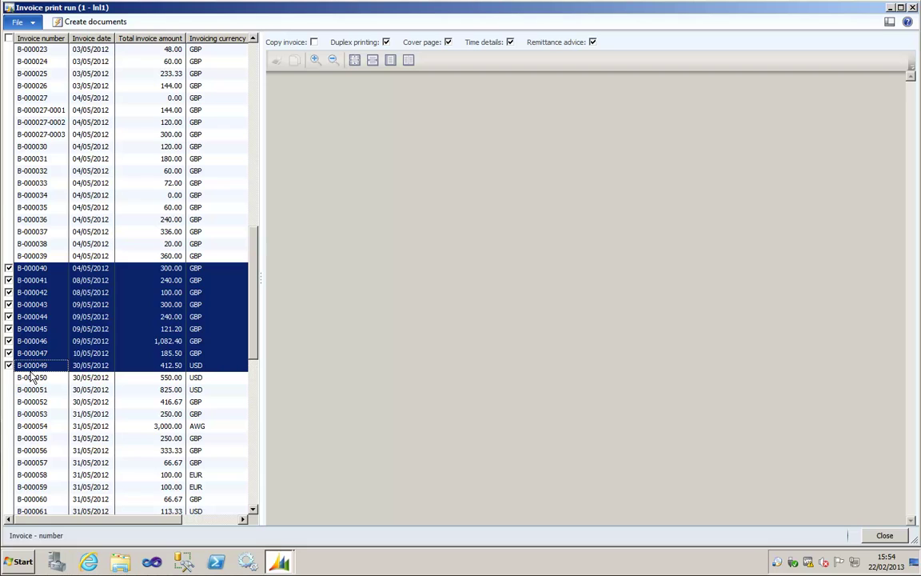
pyautogui.click(96, 23)
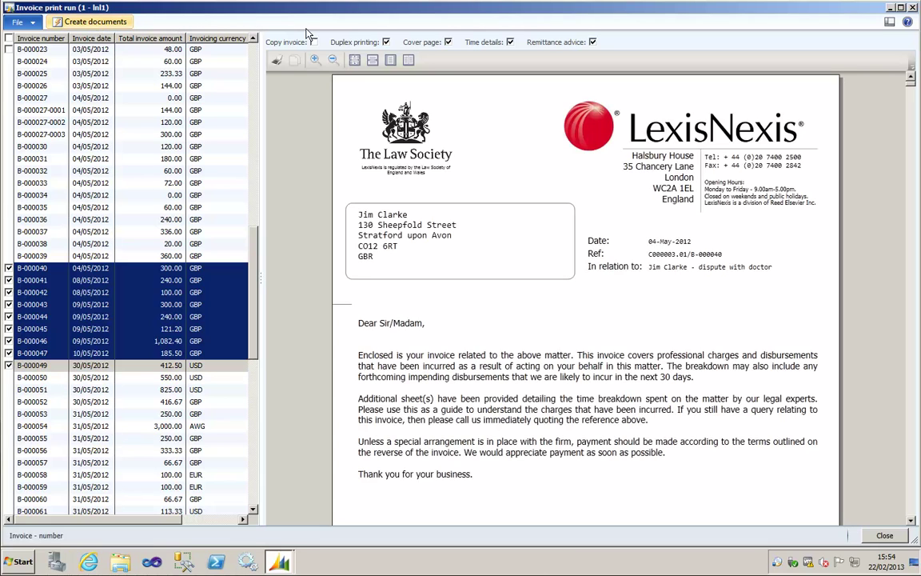
pyautogui.click(408, 61)
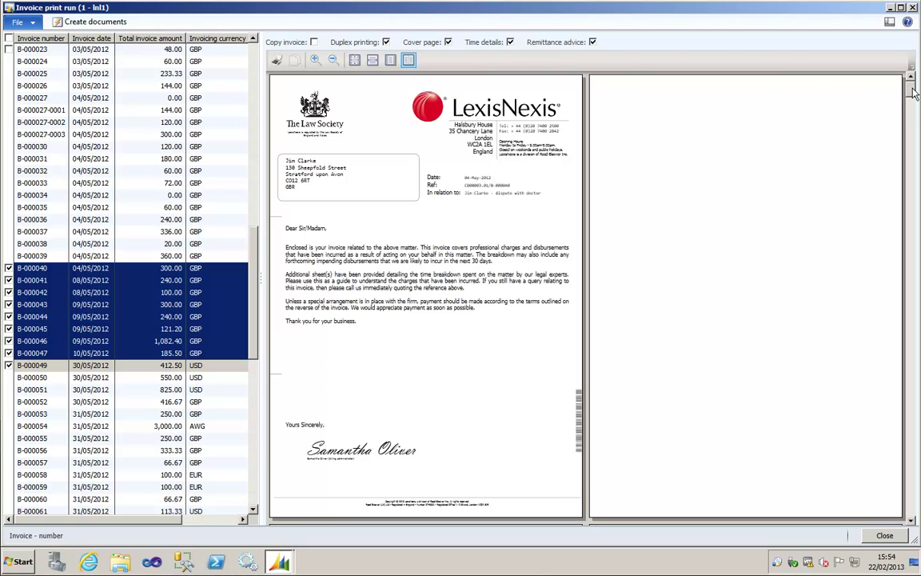
pyautogui.moveTo(915, 93)
pyautogui.mouseDown()
pyautogui.moveTo(912, 485)
pyautogui.moveTo(897, 150)
pyautogui.mouseUp()
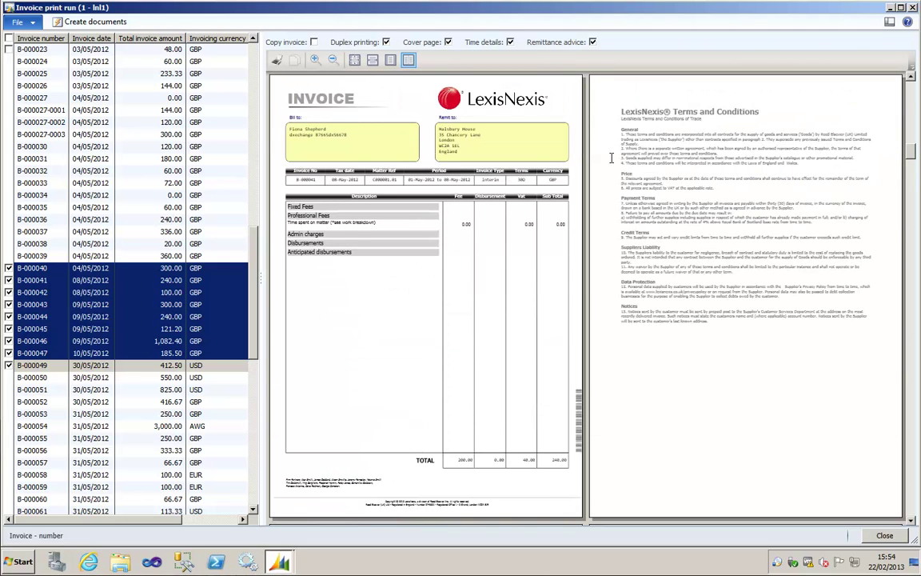
# Step: Recreate the selected invoices' documents with duplex printing turned off, and again with the copy invoice option turned on
pyautogui.click(387, 44)
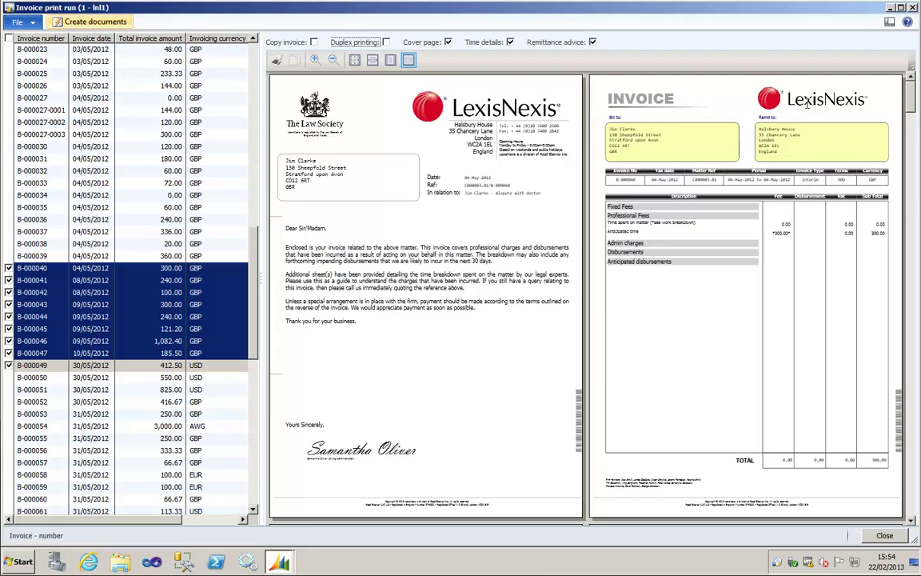
pyautogui.moveTo(909, 99); pyautogui.dragTo(910, 153)
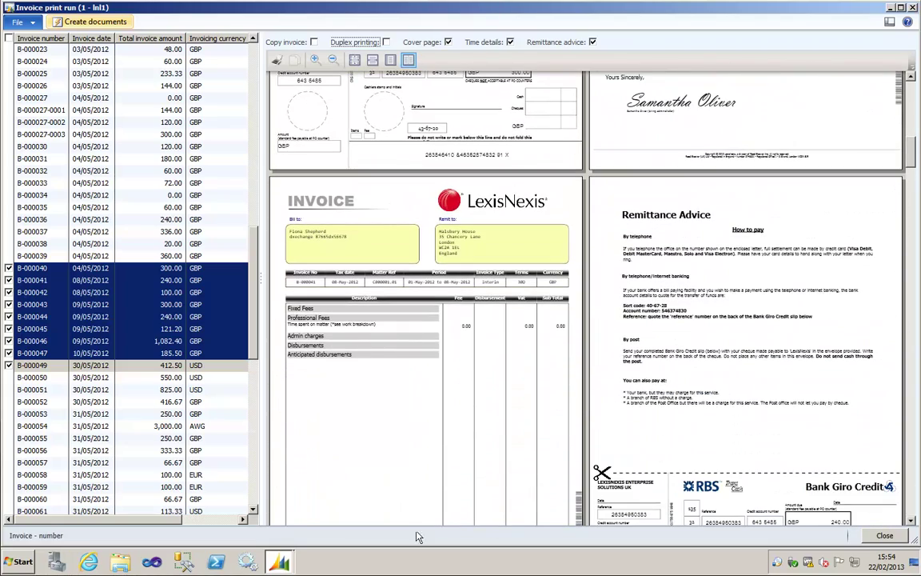
pyautogui.click(314, 42)
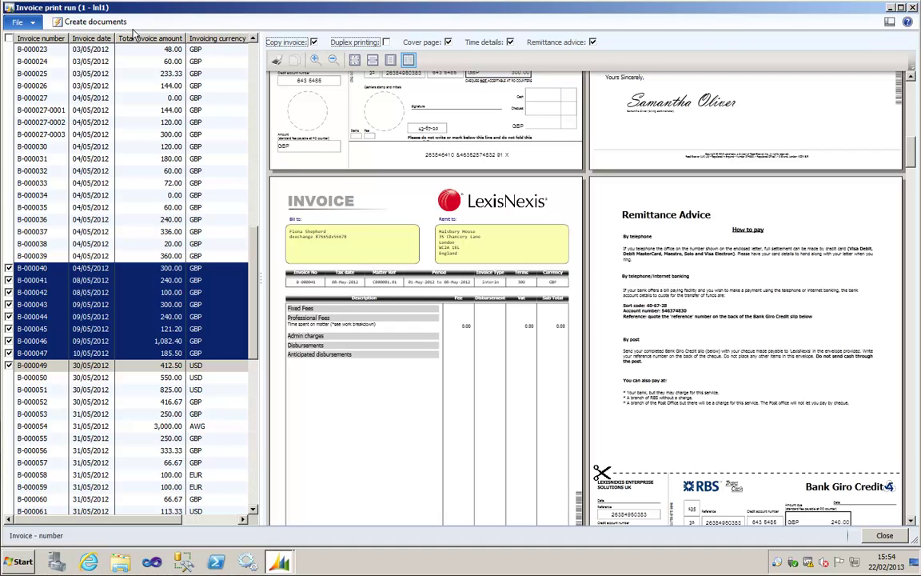
pyautogui.click(279, 59)
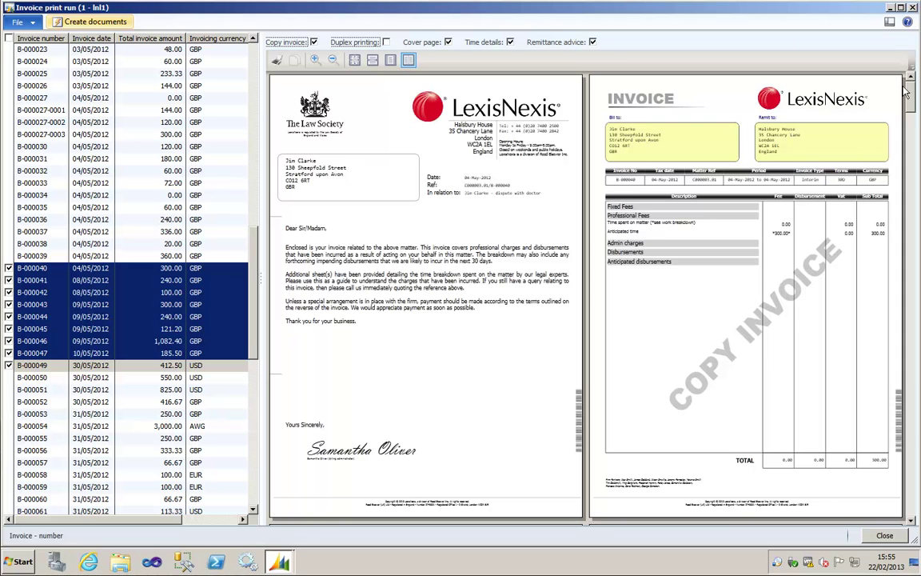
pyautogui.scroll(-10, 911, 152)
pyautogui.moveTo(914, 152); pyautogui.dragTo(914, 164)
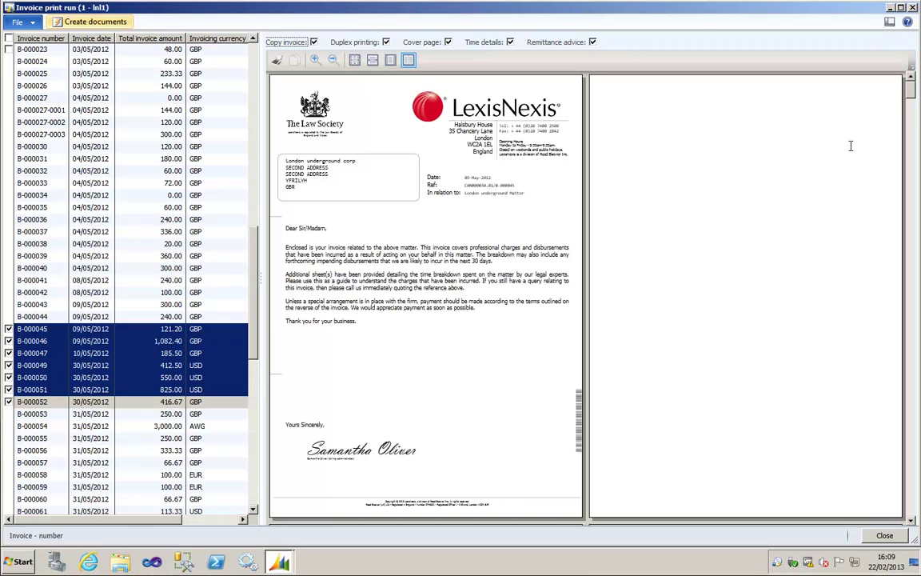
# Step: Review the duplex copy documents for invoices B-000045 through B-000052, including the watermarked invoice and time details pages
pyautogui.scroll(-3, 912, 100)
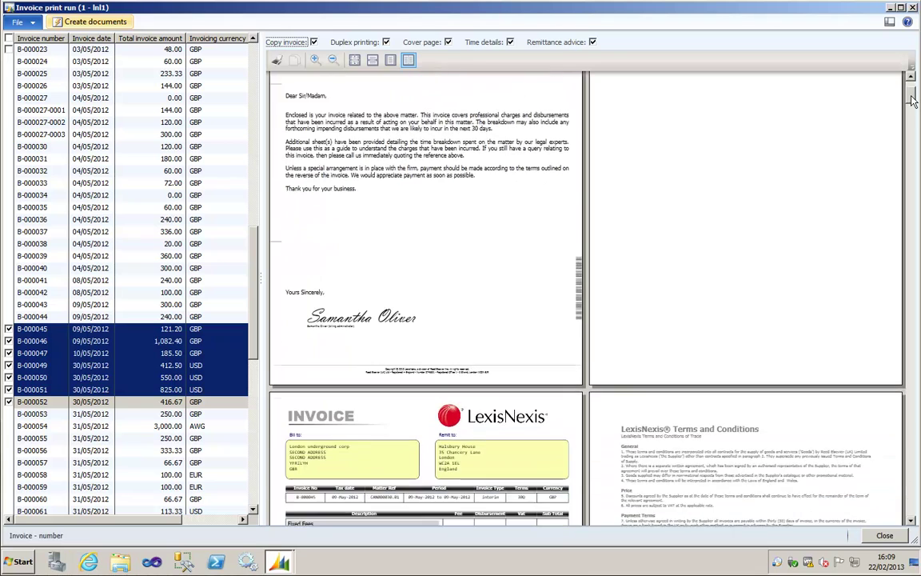
pyautogui.scroll(-5, 913, 100)
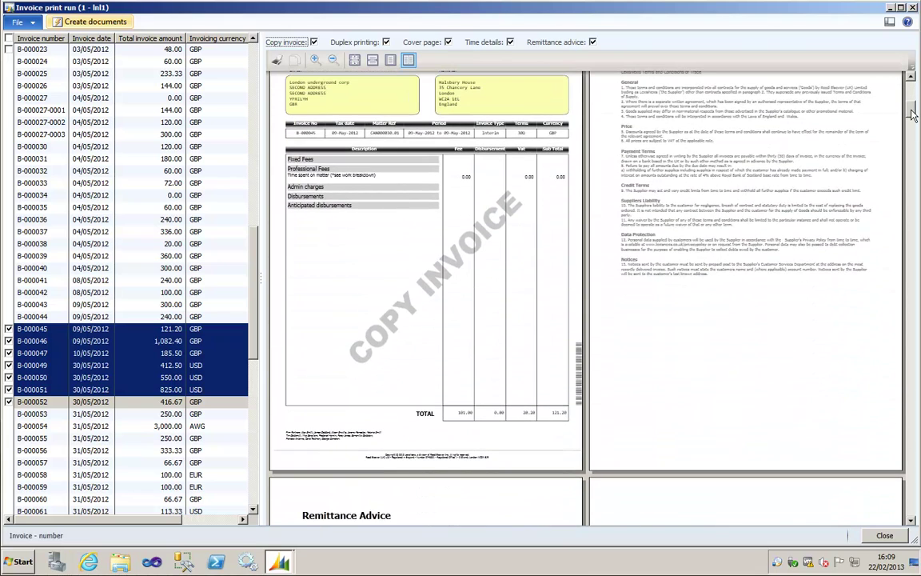
pyautogui.moveTo(913, 114); pyautogui.dragTo(915, 280)
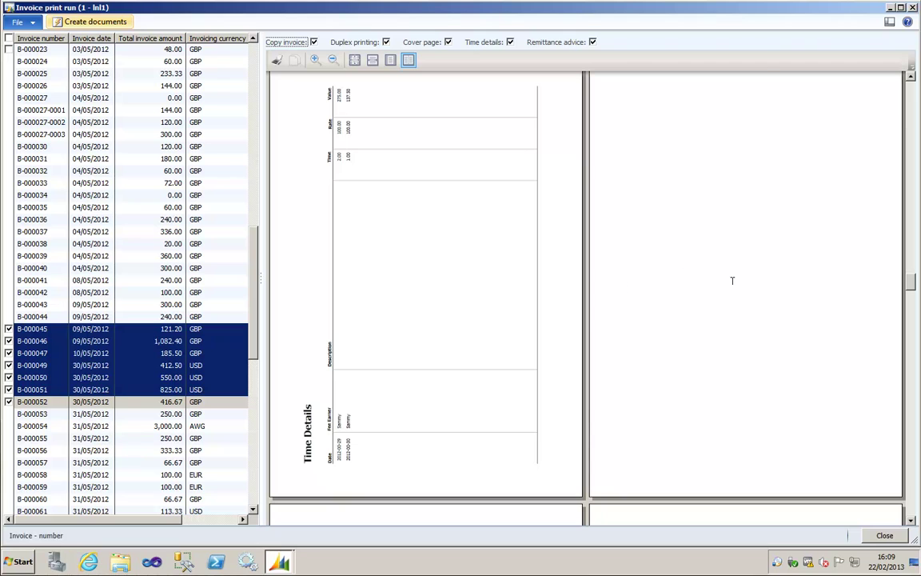
pyautogui.moveTo(915, 288); pyautogui.dragTo(912, 310)
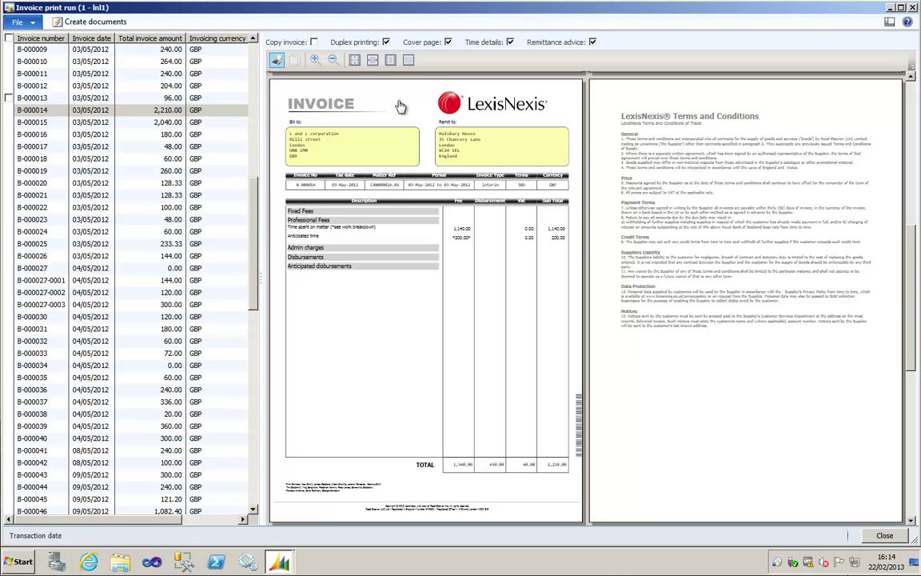
# Step: Print all pages of the documents for invoice B-000014 to the Microsoft XPS Document Writer, one copy
pyautogui.click(277, 62)
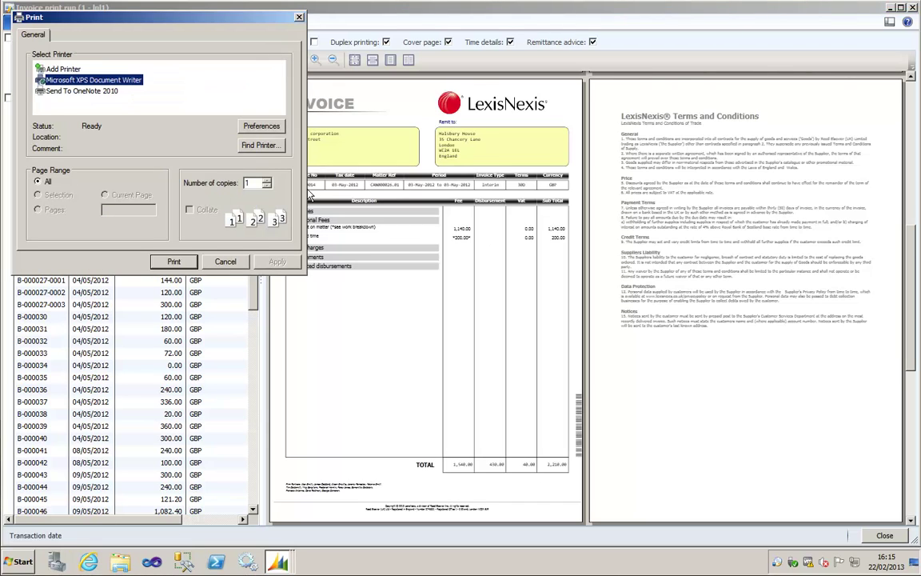
pyautogui.moveTo(128, 20); pyautogui.dragTo(202, 73)
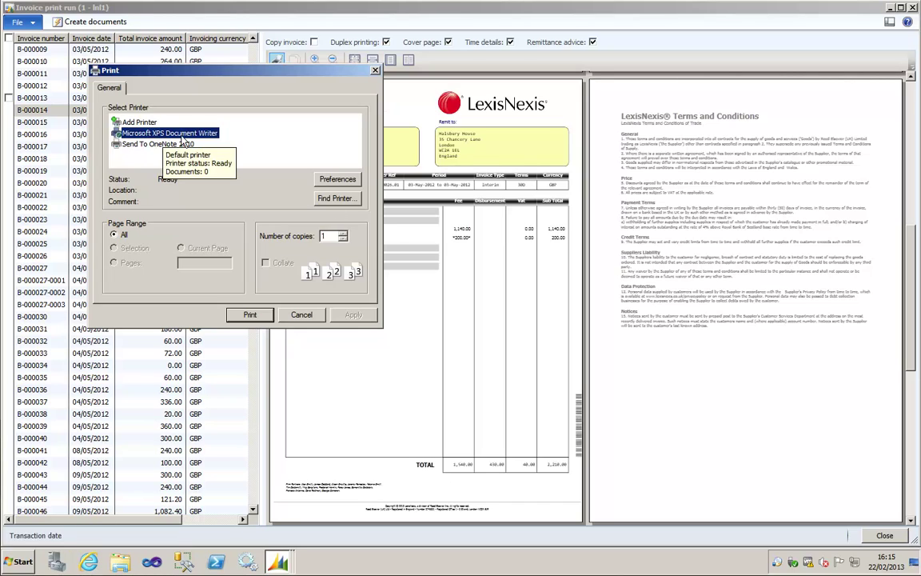
pyautogui.click(249, 314)
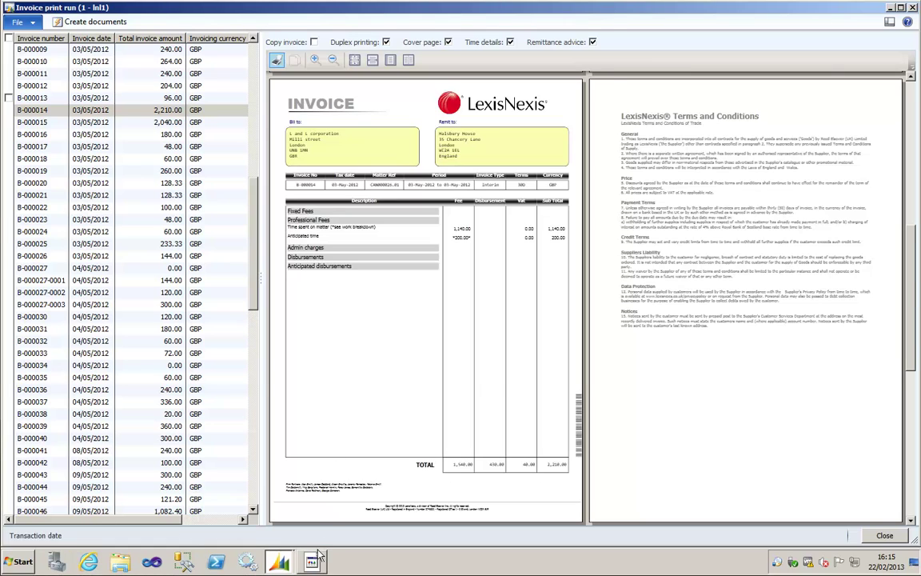
# Step: Save the printed invoice output as an XPS document named 005 in the testing folder
pyautogui.click(313, 562)
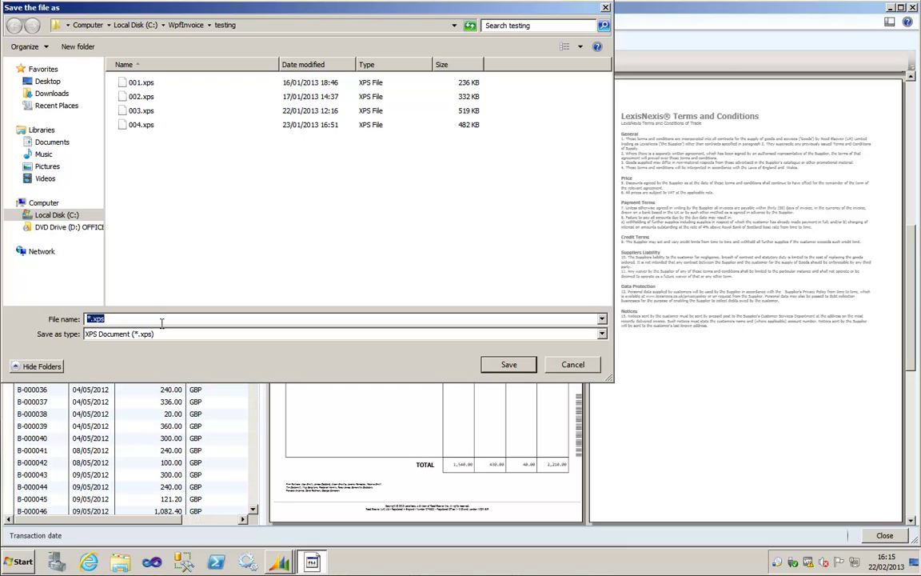
pyautogui.write('005')
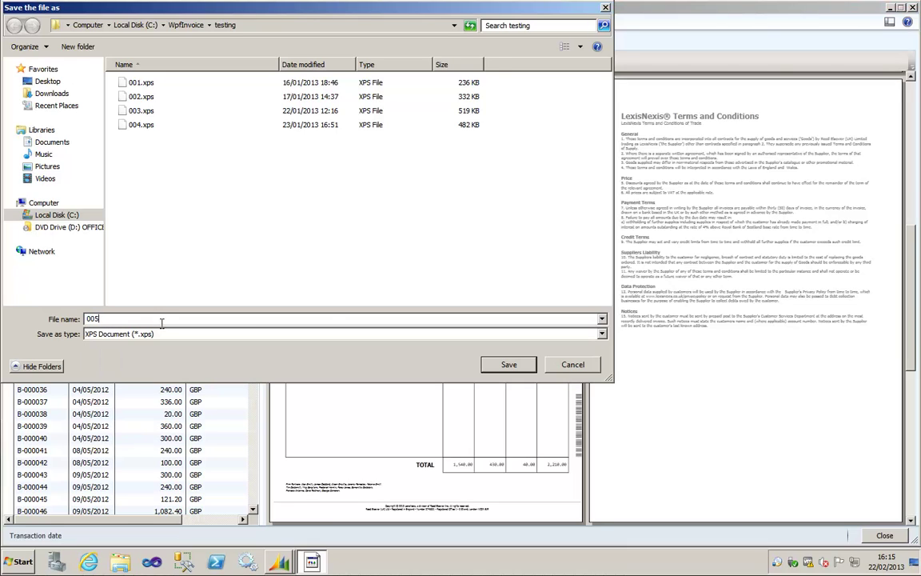
pyautogui.click(509, 365)
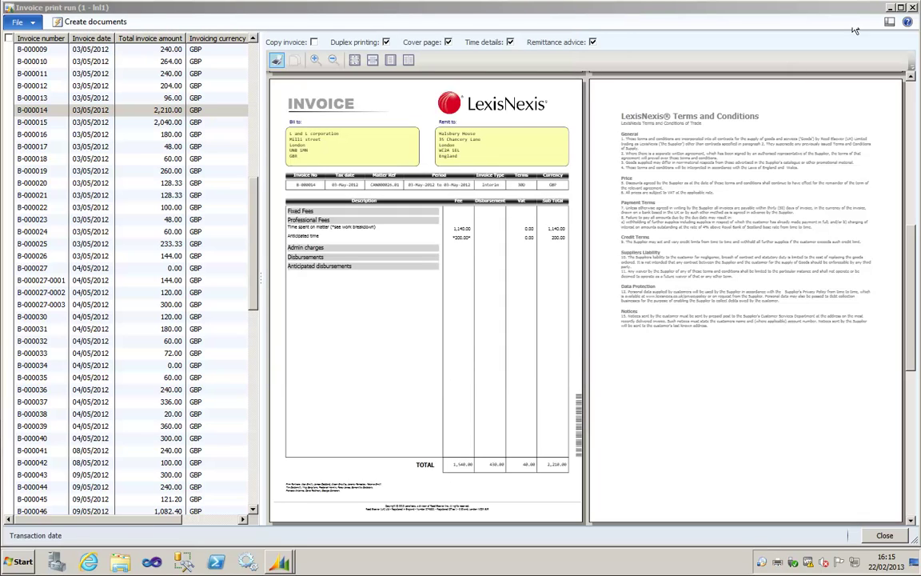
# Step: Minimise the open windows, switch to Windows Explorer and open the folder C:\WpfInvoice\testing
pyautogui.click(890, 8)
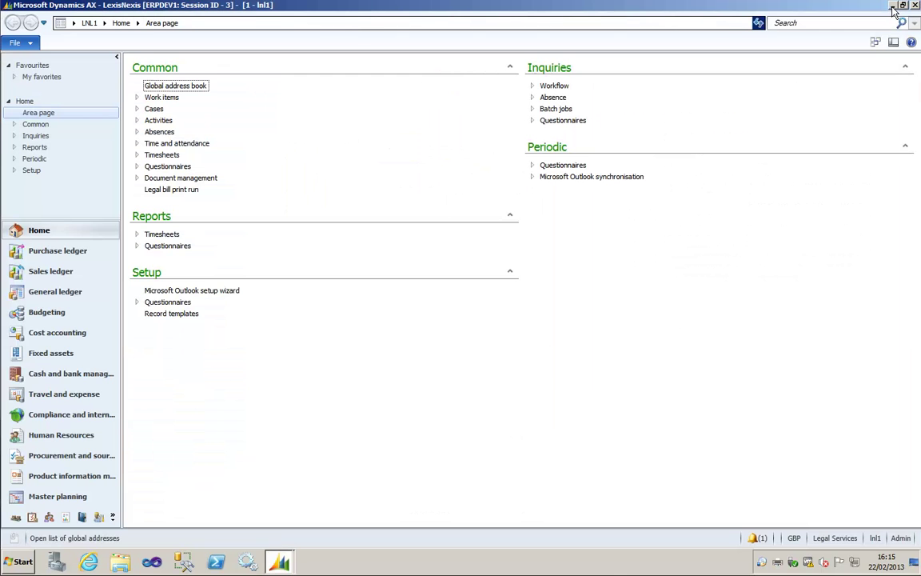
pyautogui.click(893, 6)
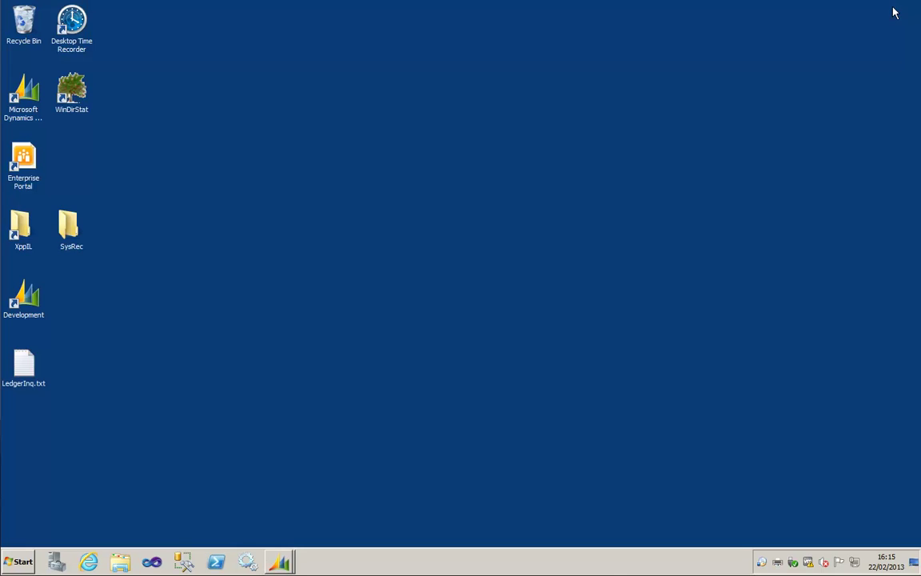
pyautogui.click(120, 562)
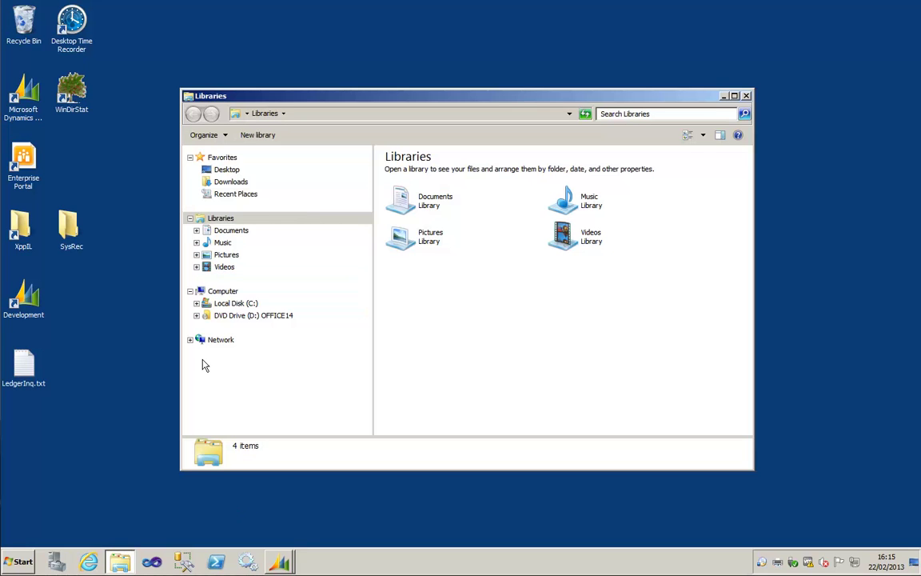
pyautogui.click(196, 307)
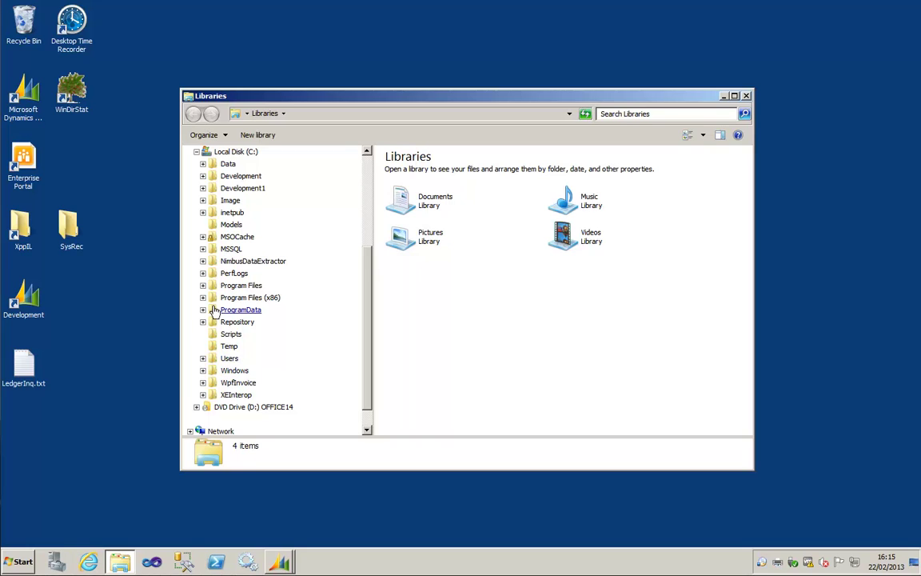
pyautogui.click(202, 383)
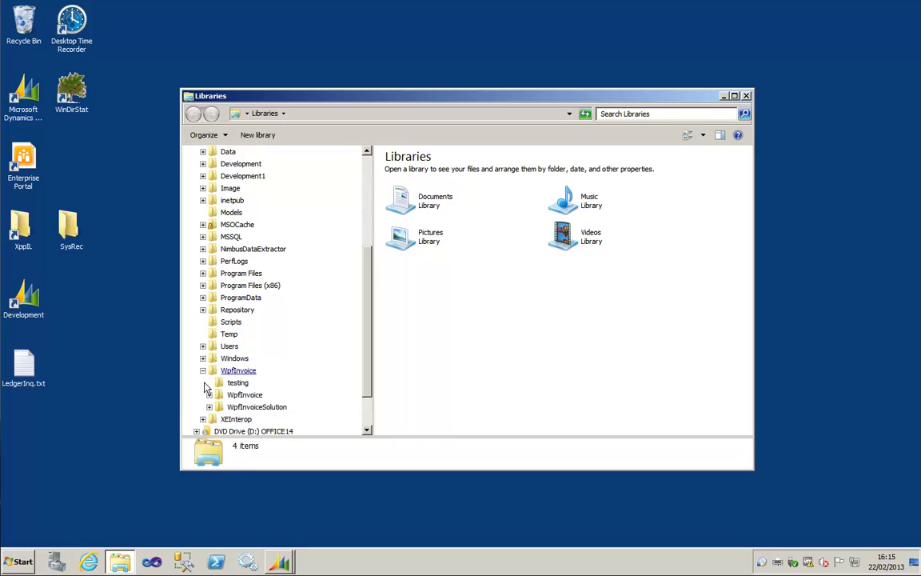
pyautogui.click(230, 384)
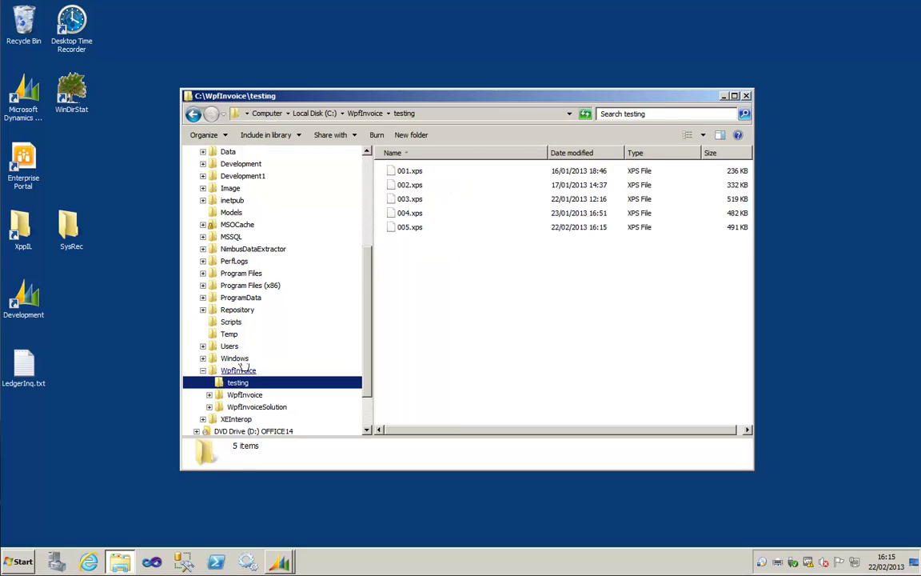
# Step: Copy the file 005.xps from the testing folder
pyautogui.click(415, 230)
pyautogui.rightClick(415, 230)
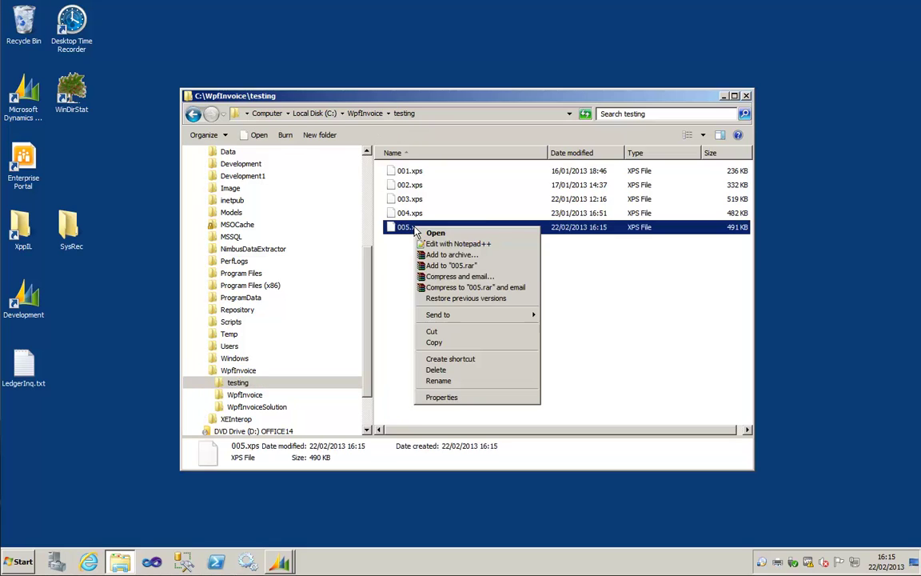
pyautogui.click(432, 344)
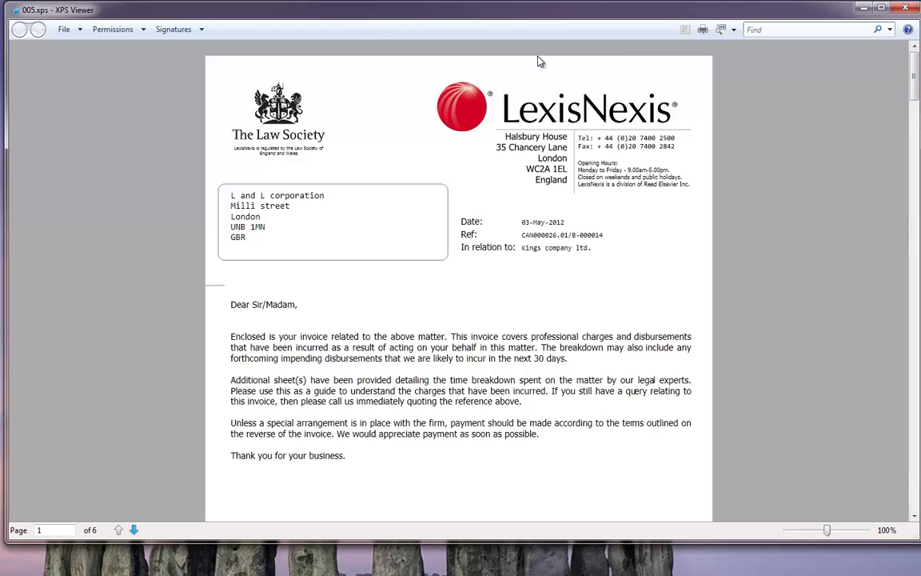
# Step: Review 005.xps in XPS Viewer from the cover letter through to the remittance advice with the Bank Giro Credit slip
pyautogui.scroll(-3, 916, 106)
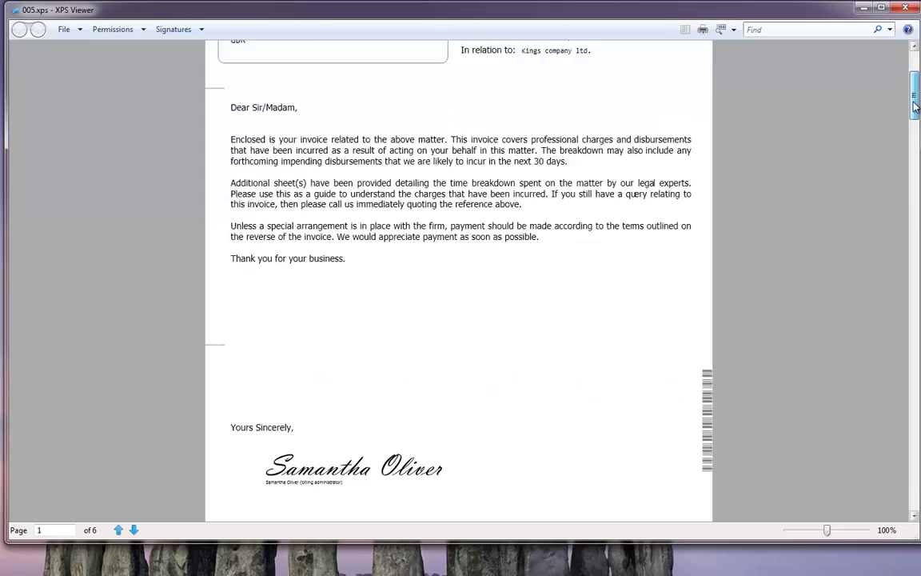
pyautogui.moveTo(916, 105)
pyautogui.mouseDown()
pyautogui.moveTo(917, 489)
pyautogui.moveTo(914, 404)
pyautogui.mouseUp()
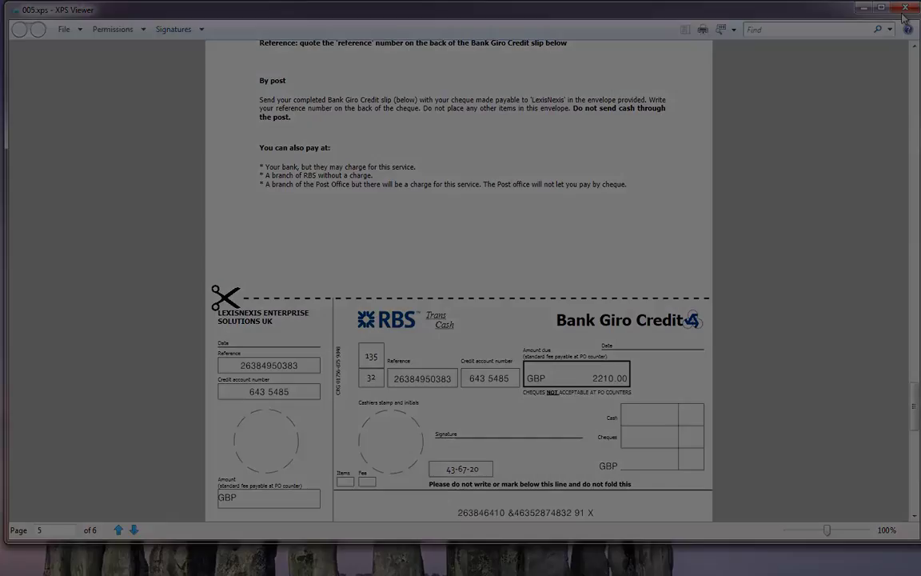